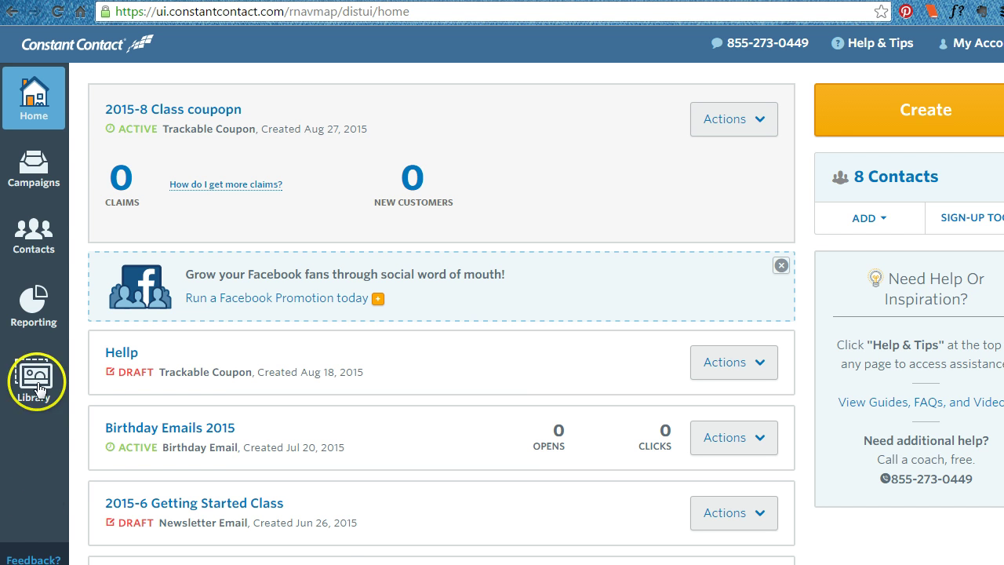
Create a new sign-up form from the contacts' sign-up tools and name it "Web Button Sign Up Form"
click(33, 241)
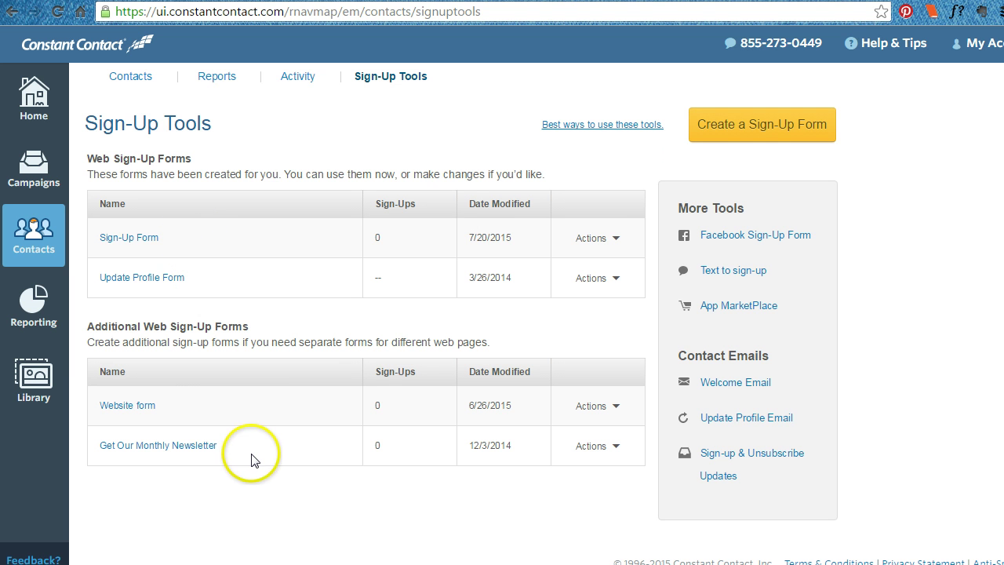
click(754, 139)
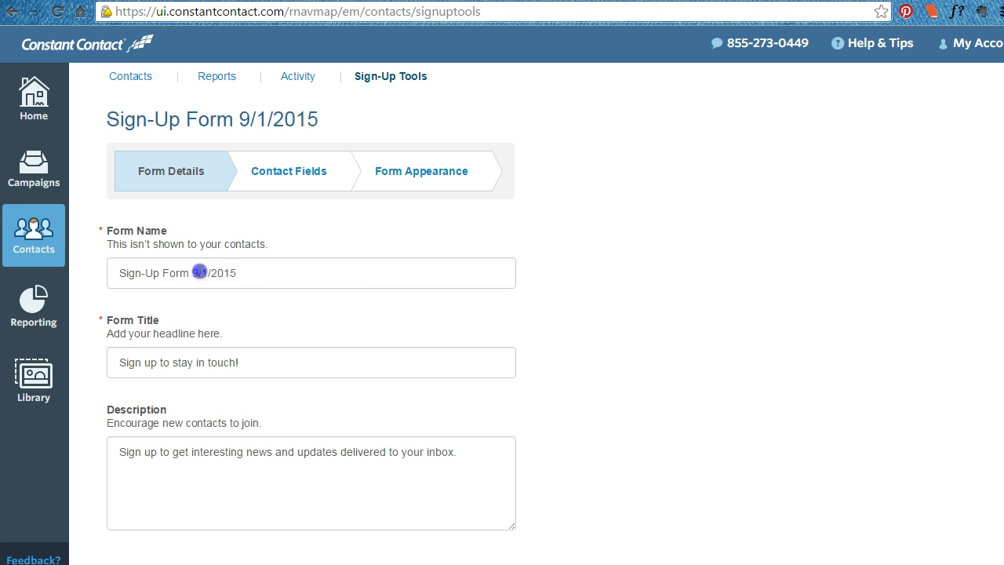
drag(197, 272, 86, 278)
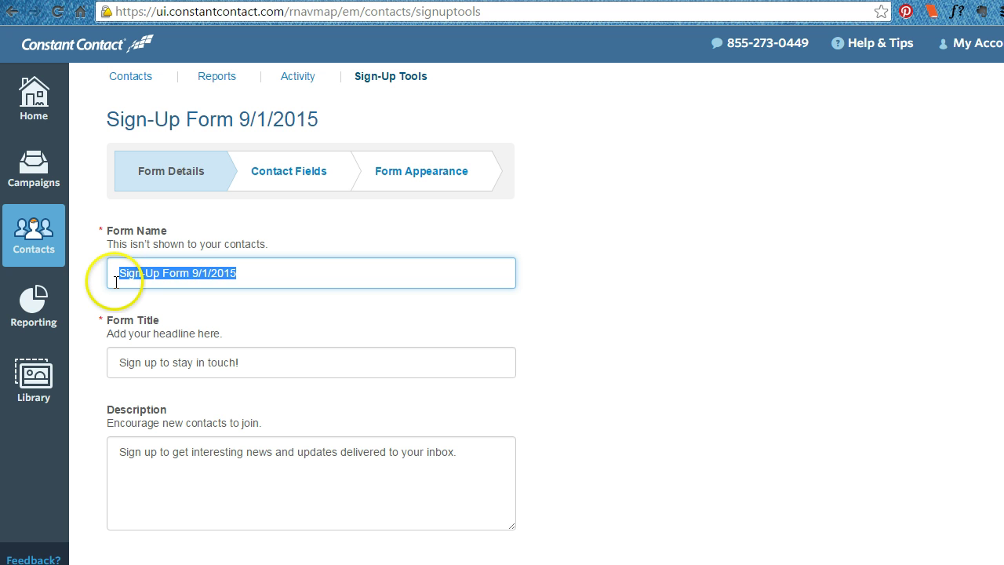
text(Web B)
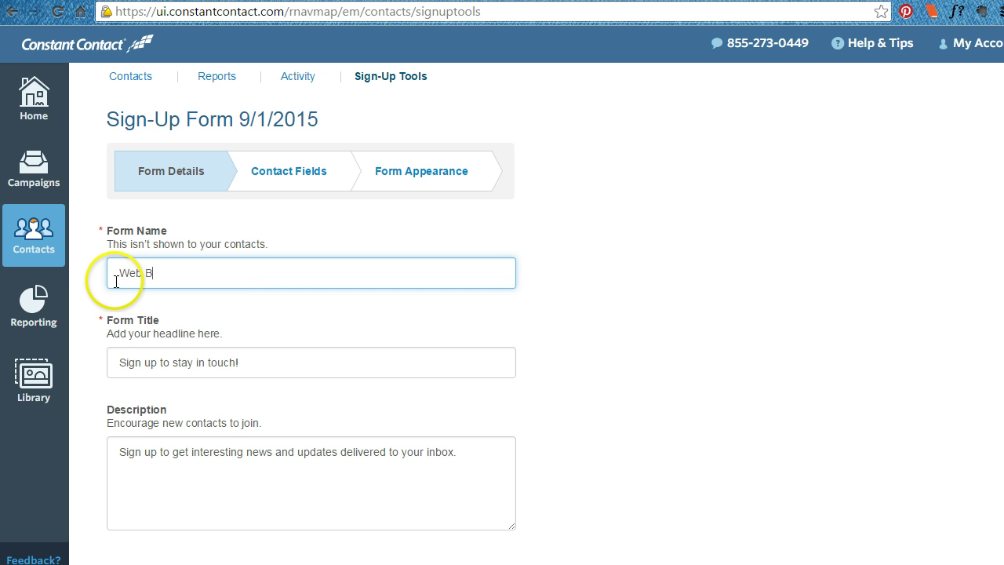
text(utton Sign Up Form)
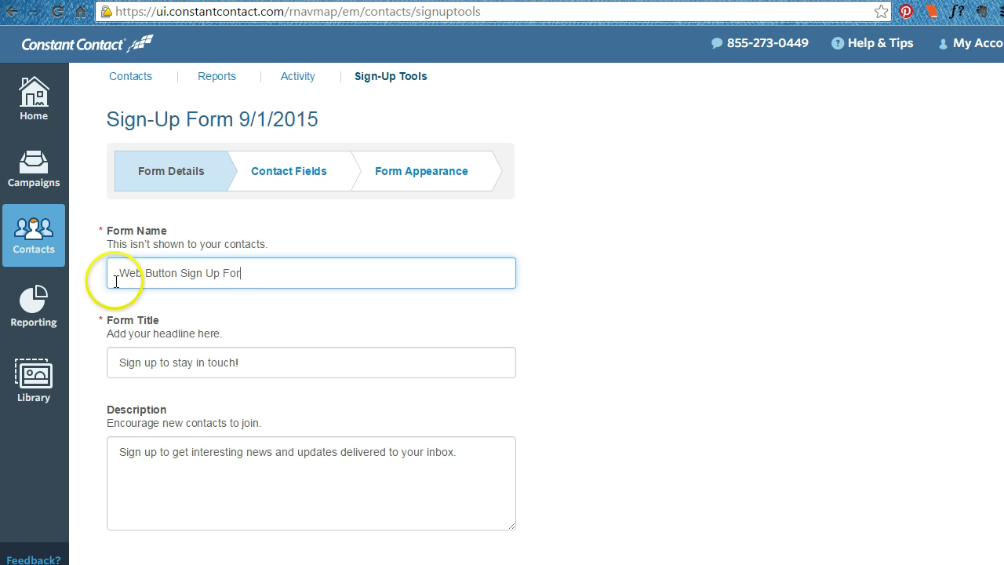
key(Tab)
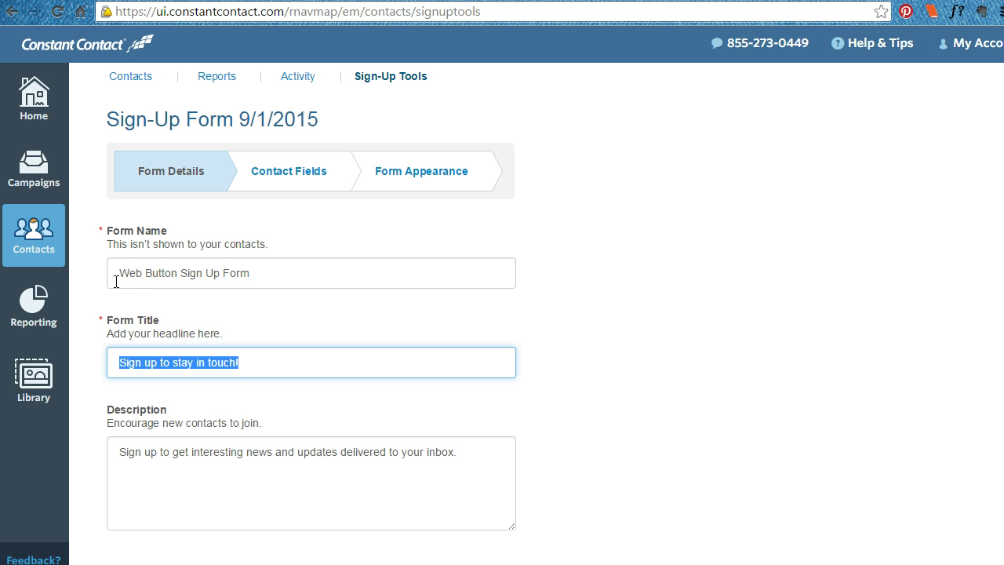
Replace the form's description with "Sign up to get our sales announcements."
click(170, 494)
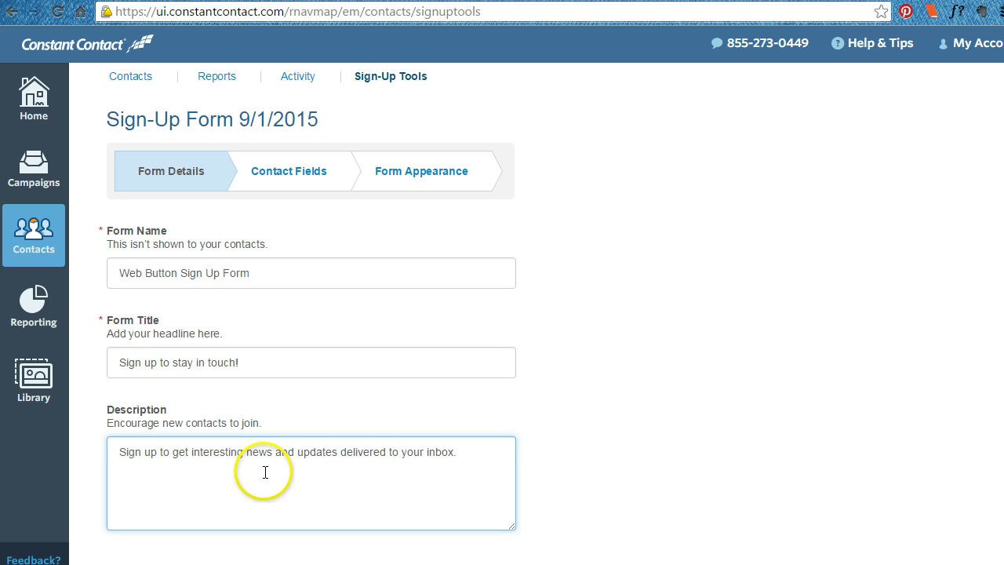
drag(487, 452, 106, 457)
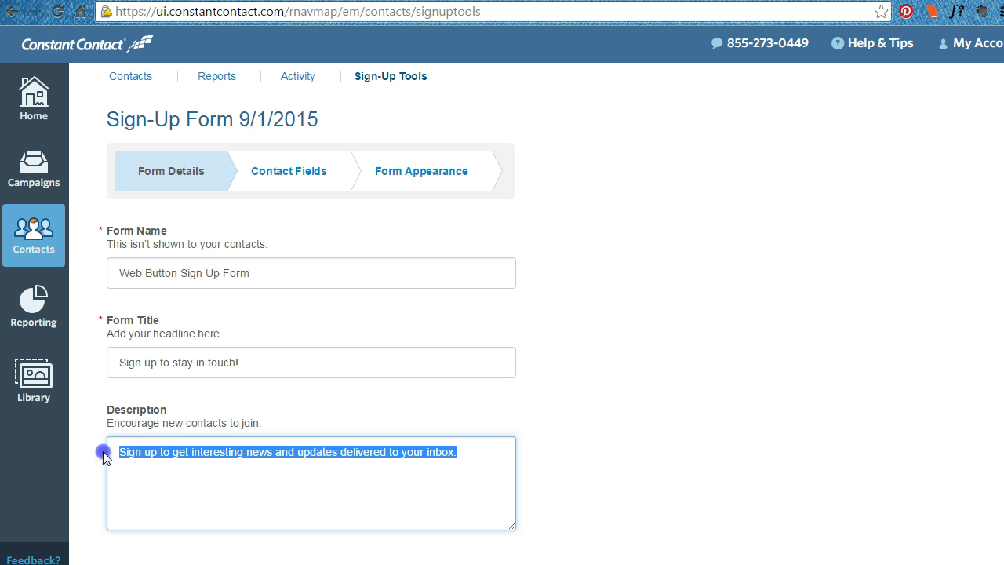
text(Sign up)
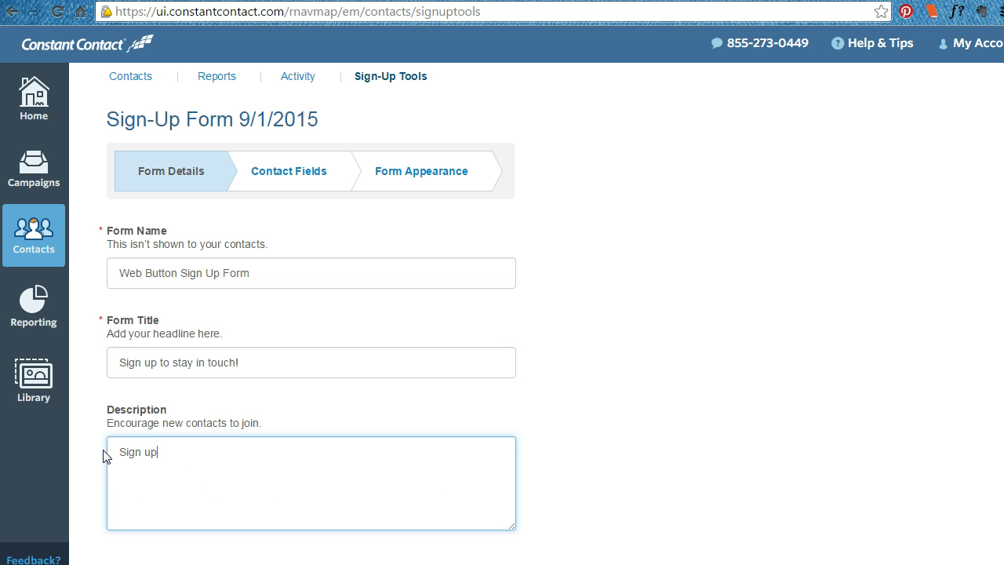
text( to get our sales announcements.)
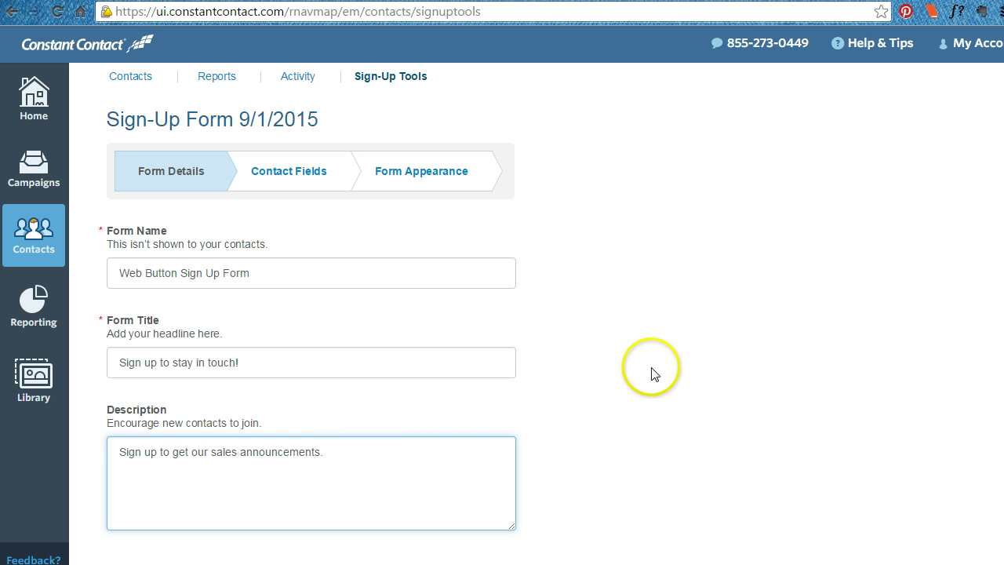
Assign the form to the NEW LIST email list and continue to the contact fields
scroll(502, 313, down, 2)
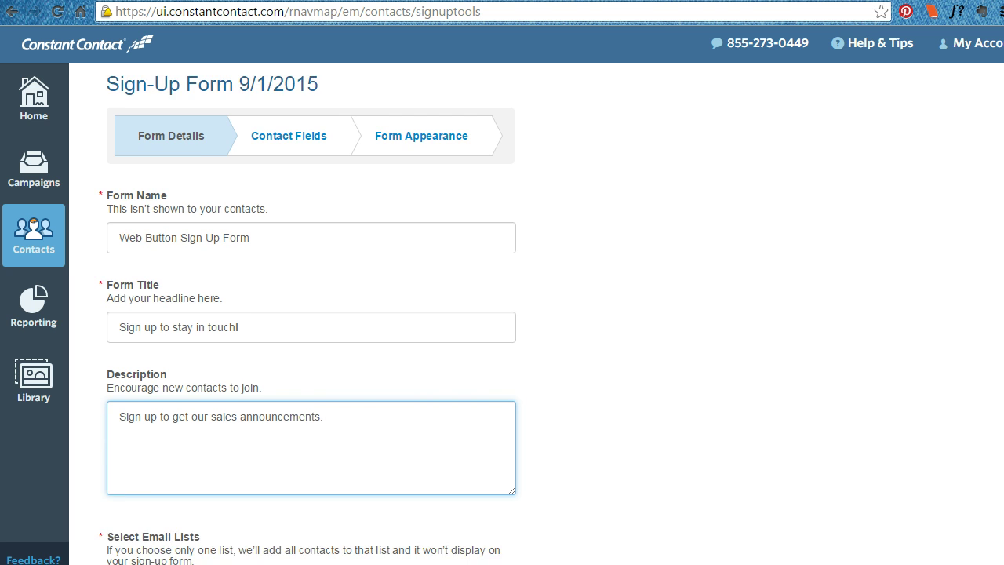
scroll(934, 439, down, 2)
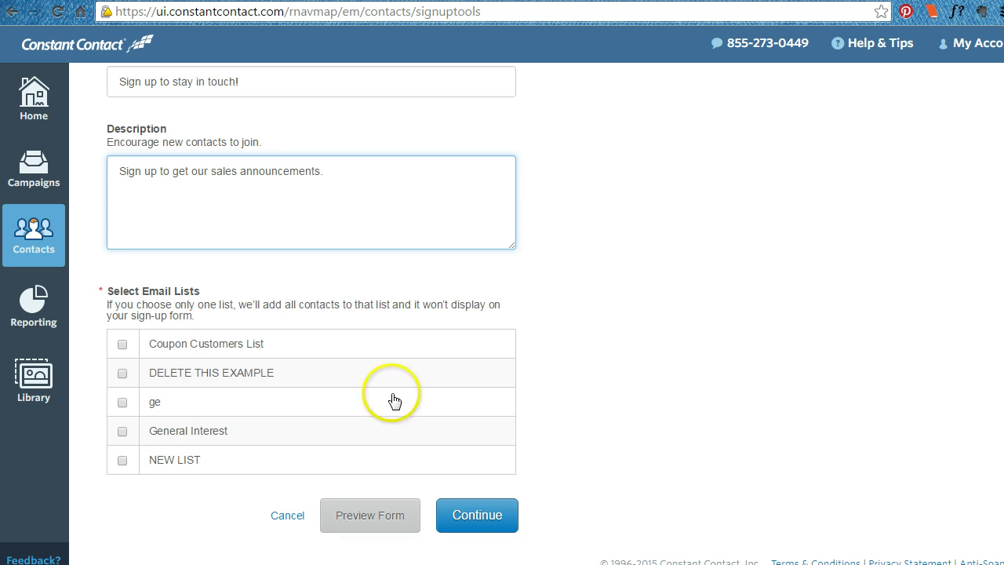
click(122, 462)
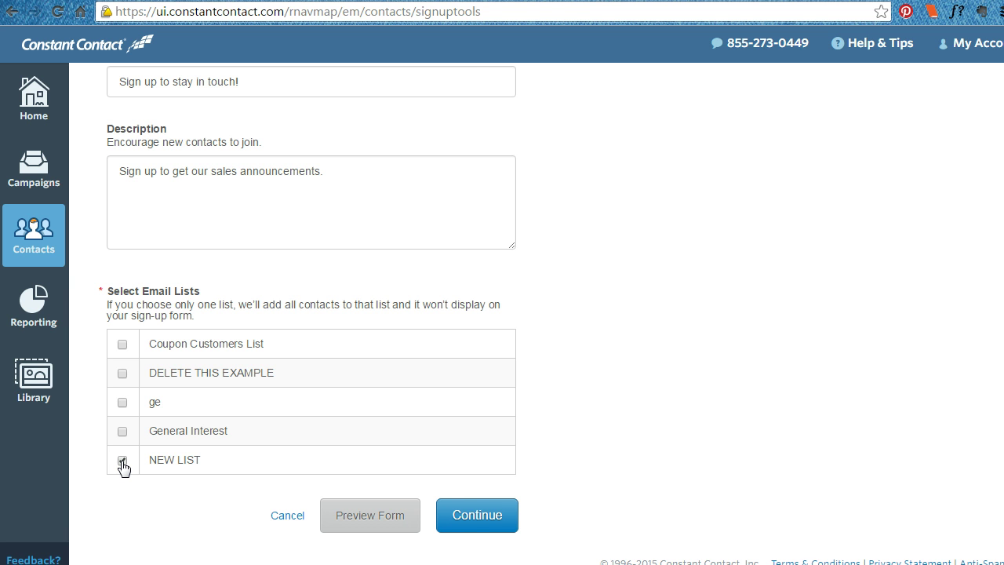
click(461, 517)
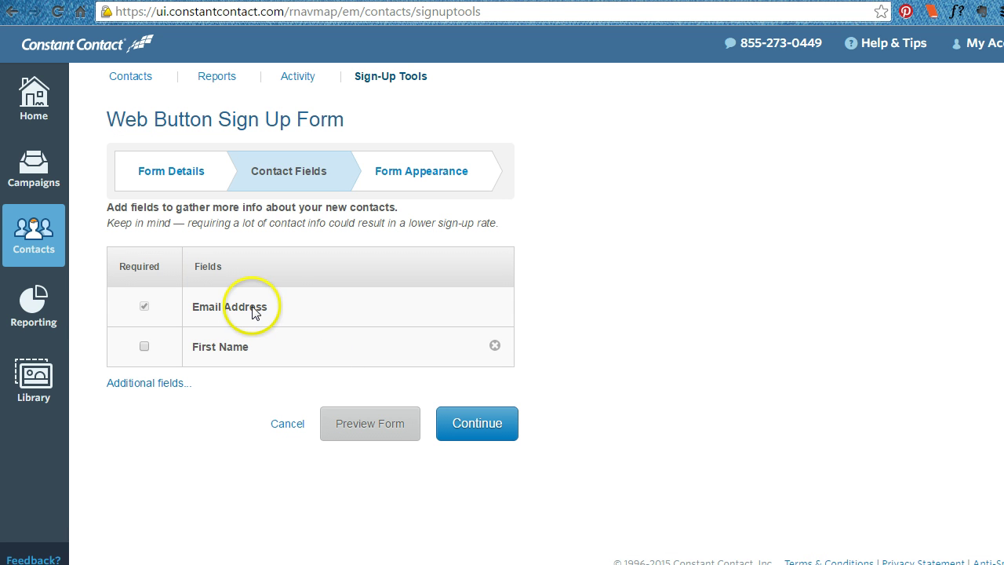
Make First Name a required field, add an optional Birthday field, and continue to the form's appearance
click(145, 347)
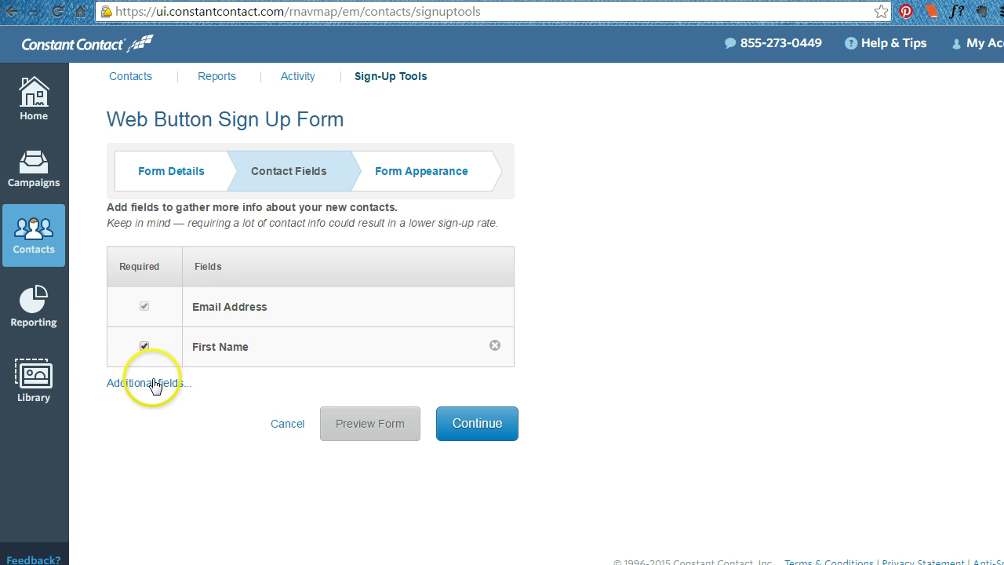
click(157, 385)
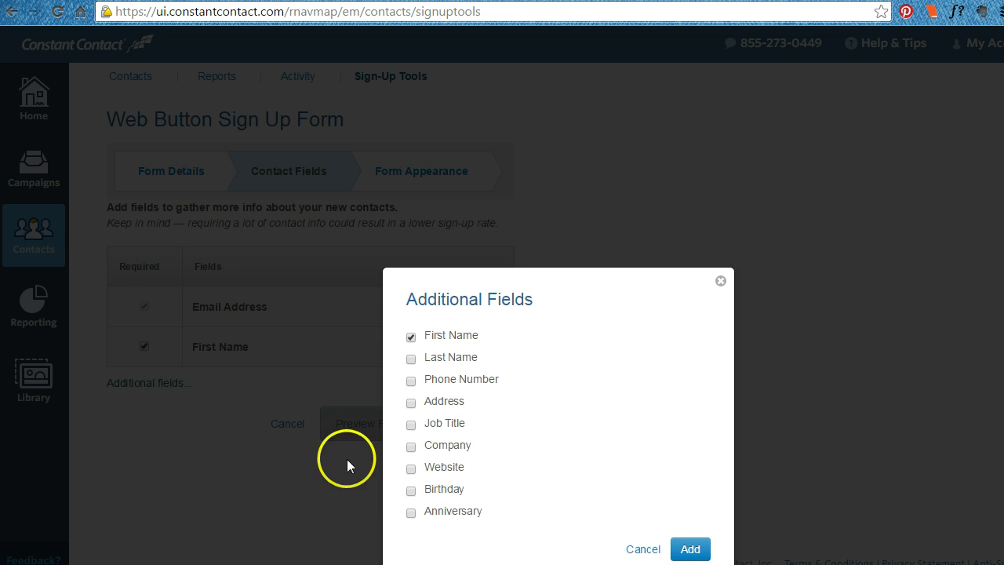
click(410, 490)
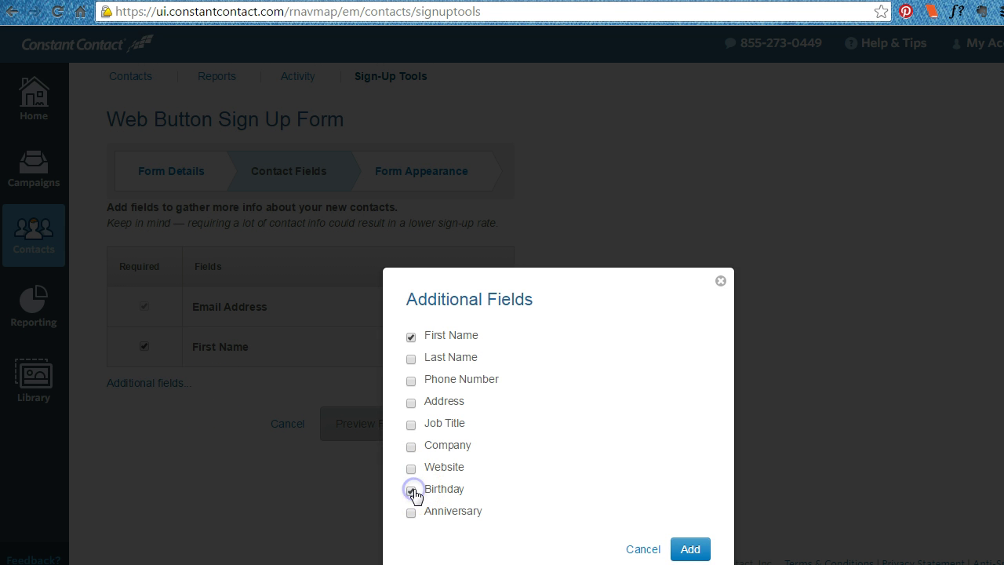
click(692, 548)
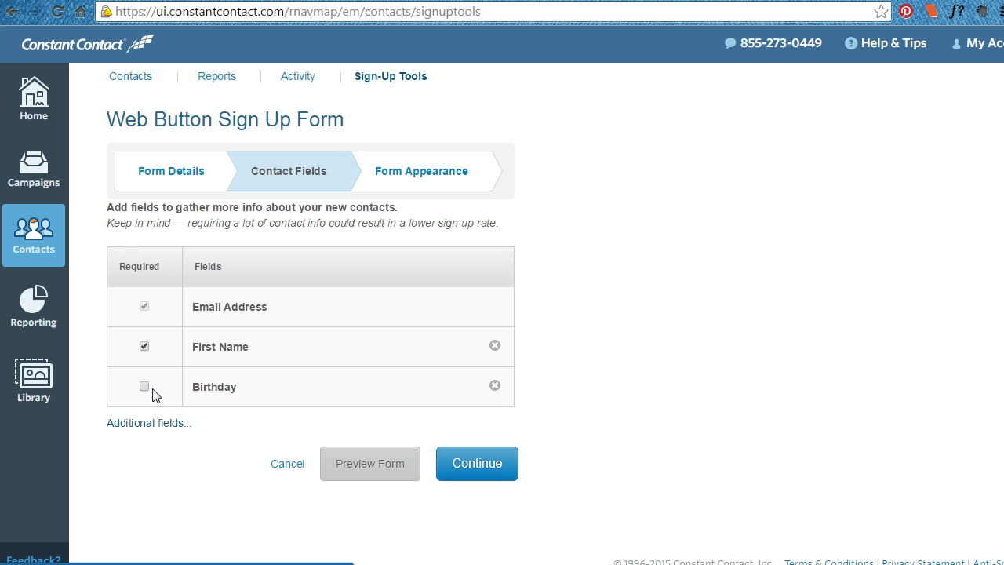
click(477, 470)
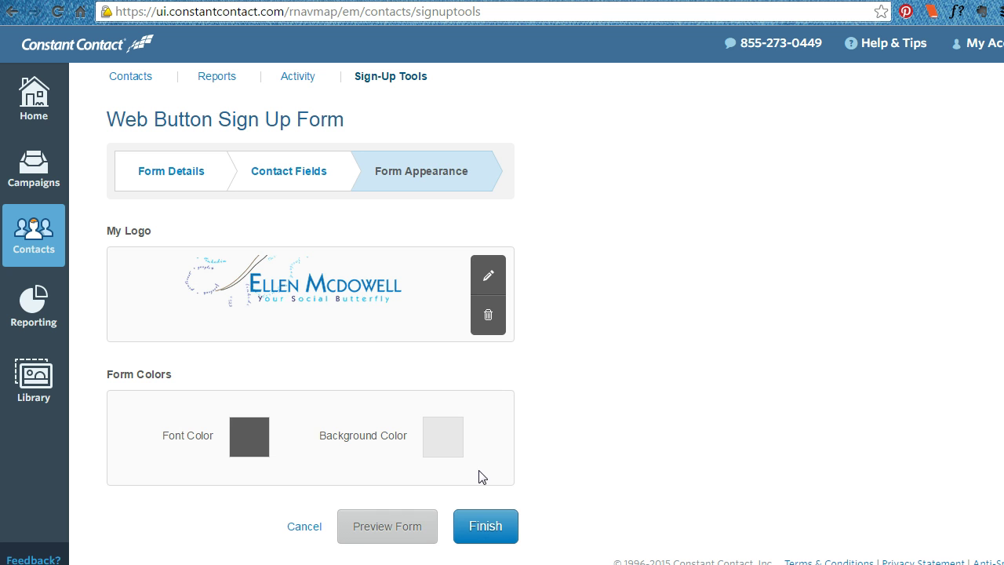
Set the form's font color to light blue and its background color to white
click(251, 441)
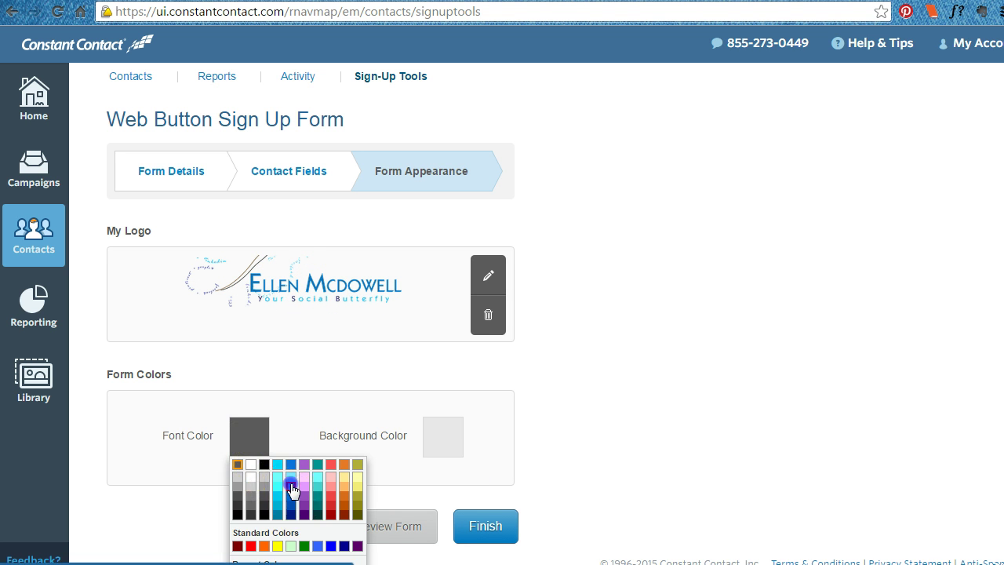
click(291, 485)
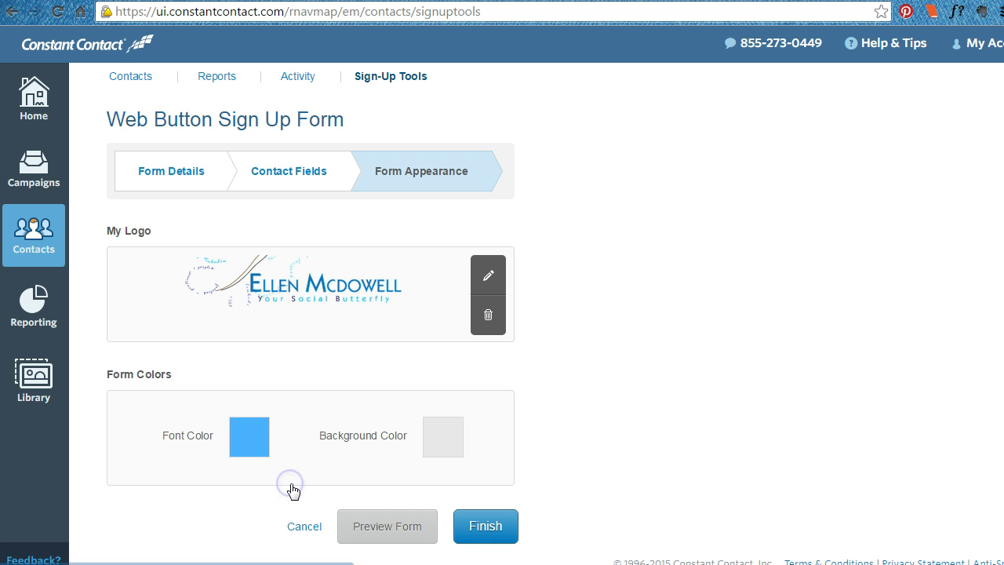
click(442, 448)
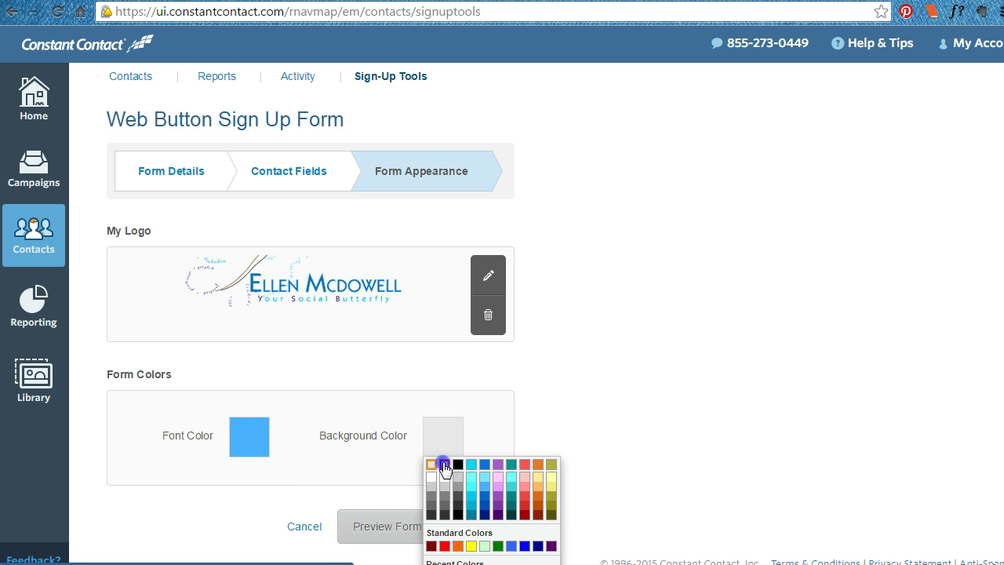
click(444, 465)
Preview the sign-up form, close the preview and finish the form
click(409, 518)
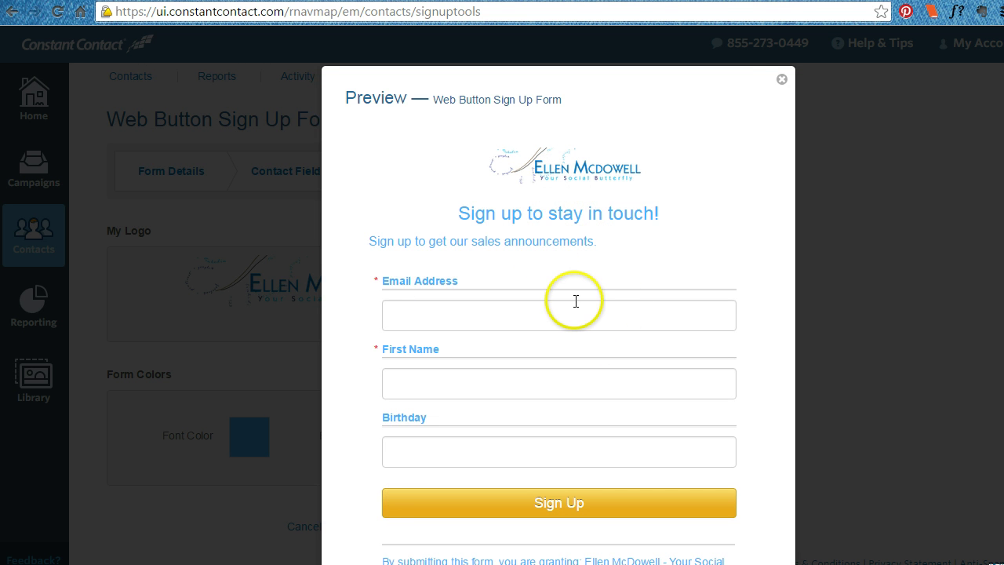
click(782, 80)
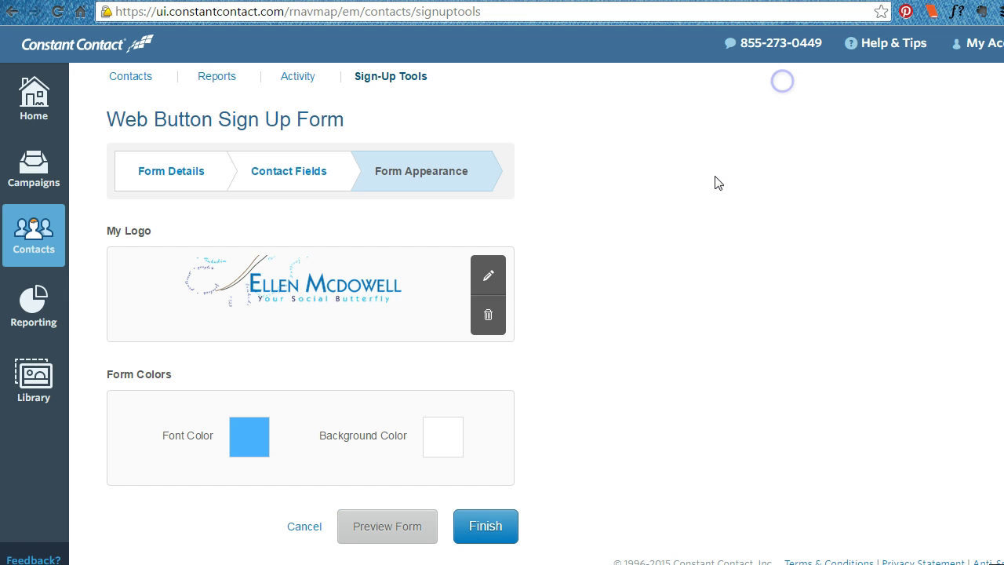
click(484, 523)
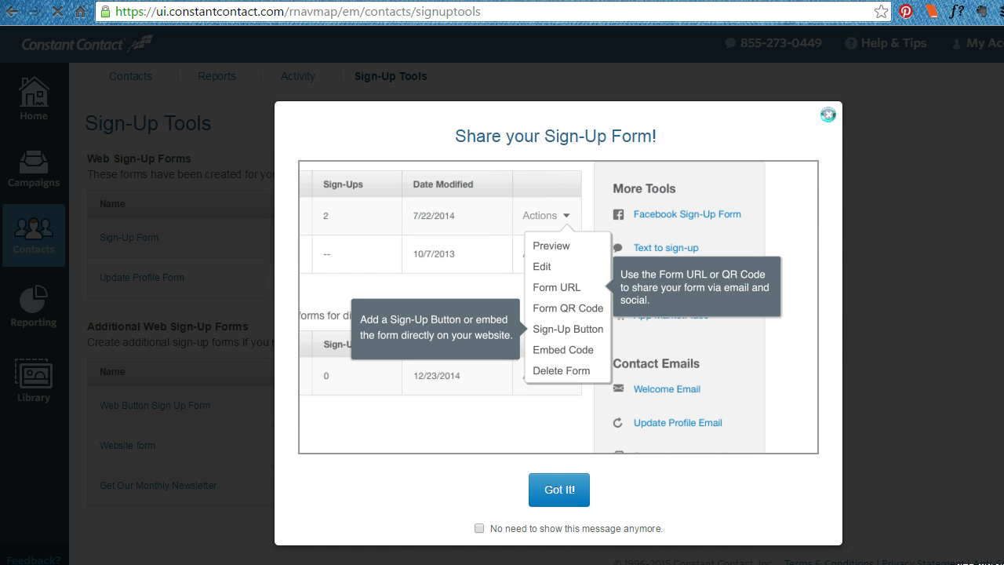
Dismiss the form-sharing tip and start creating a sign-up button for Web Button Sign Up Form
mouse_move(573, 262)
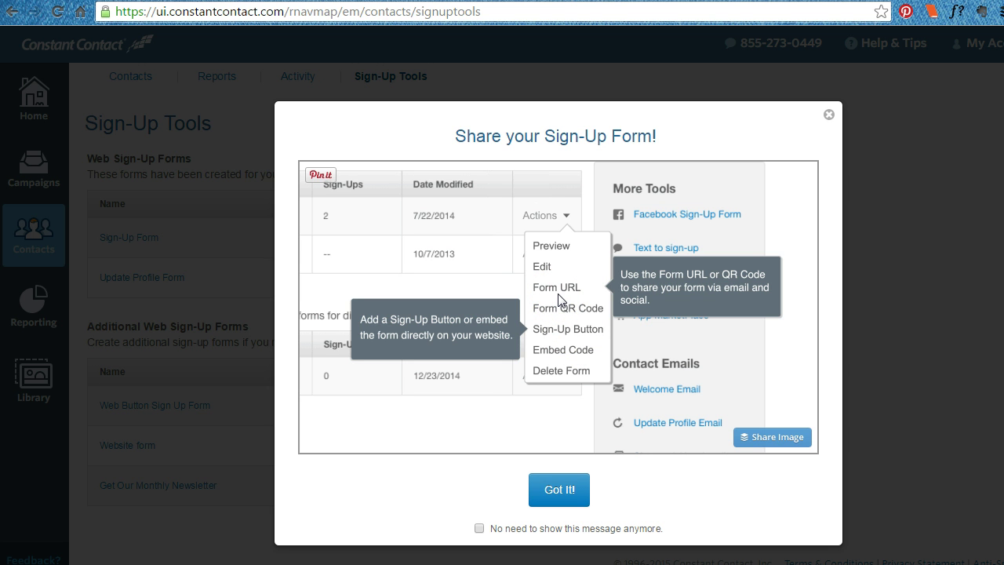
click(560, 314)
click(560, 330)
click(560, 499)
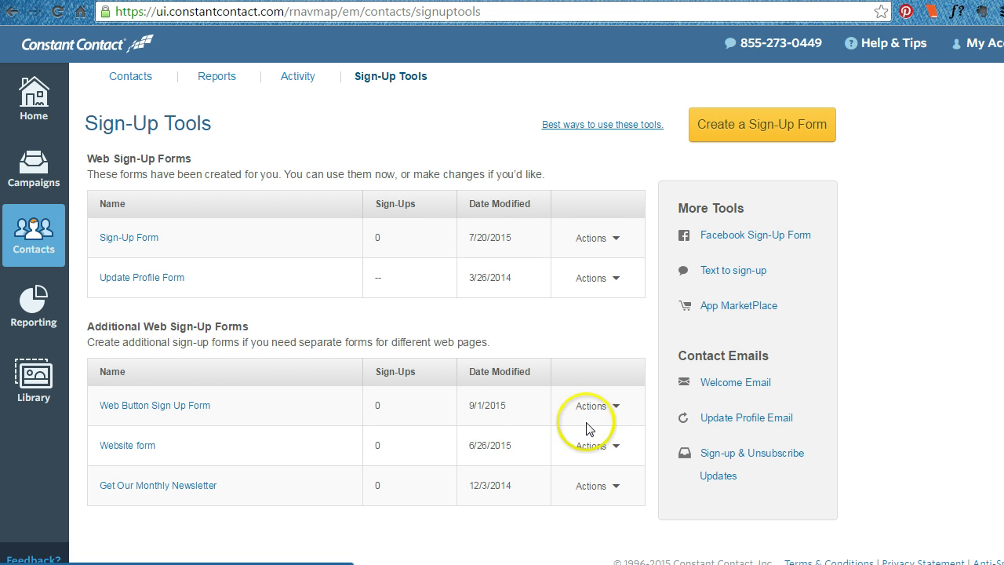
click(609, 408)
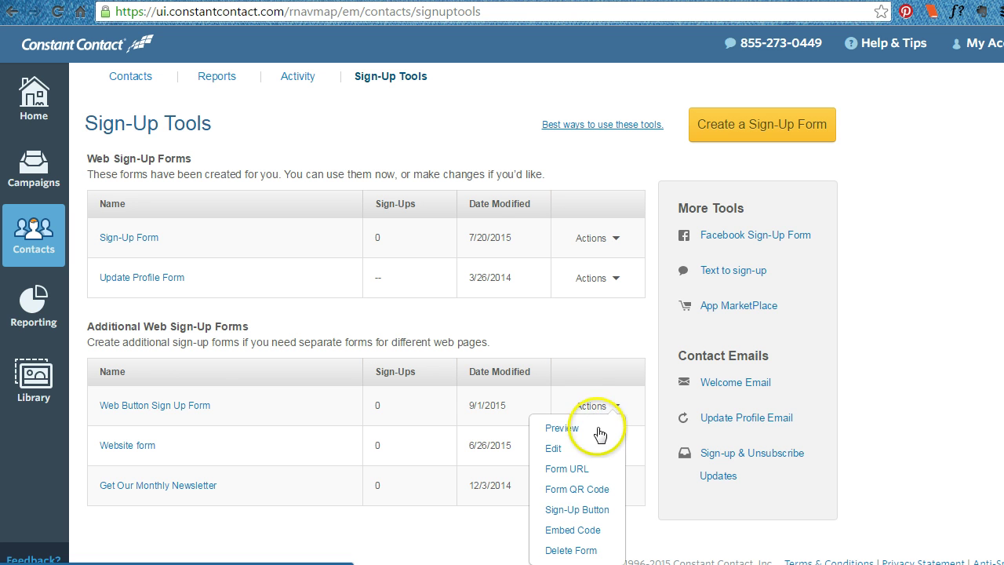
click(597, 510)
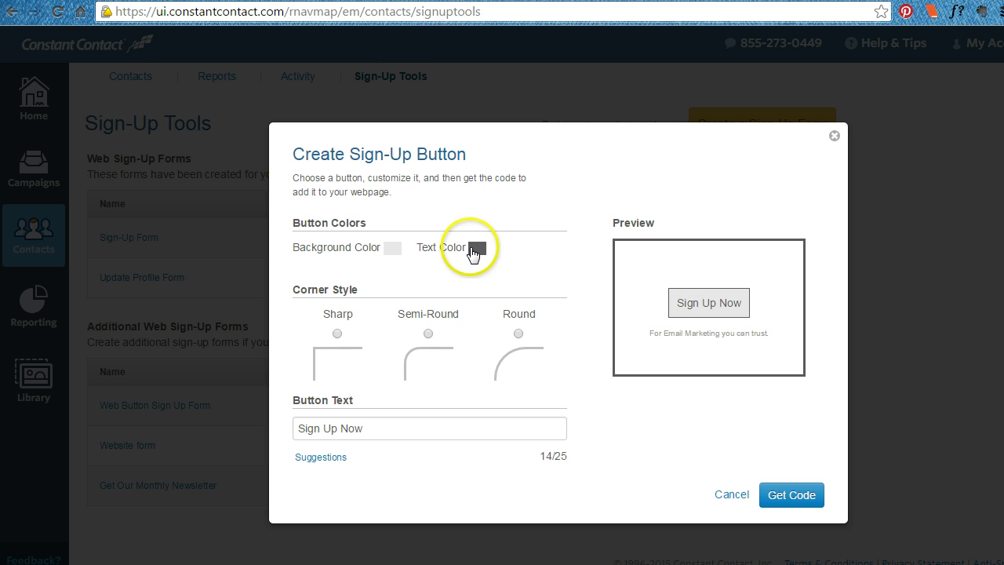
Style the sign-up button with a light blue background, dark blue text and semi-round corners
click(395, 248)
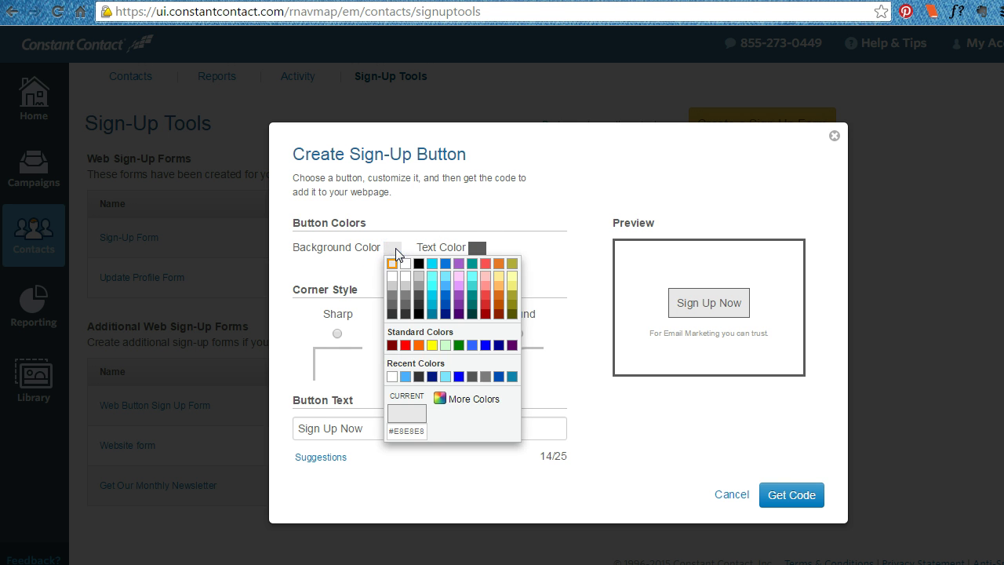
click(445, 377)
click(480, 251)
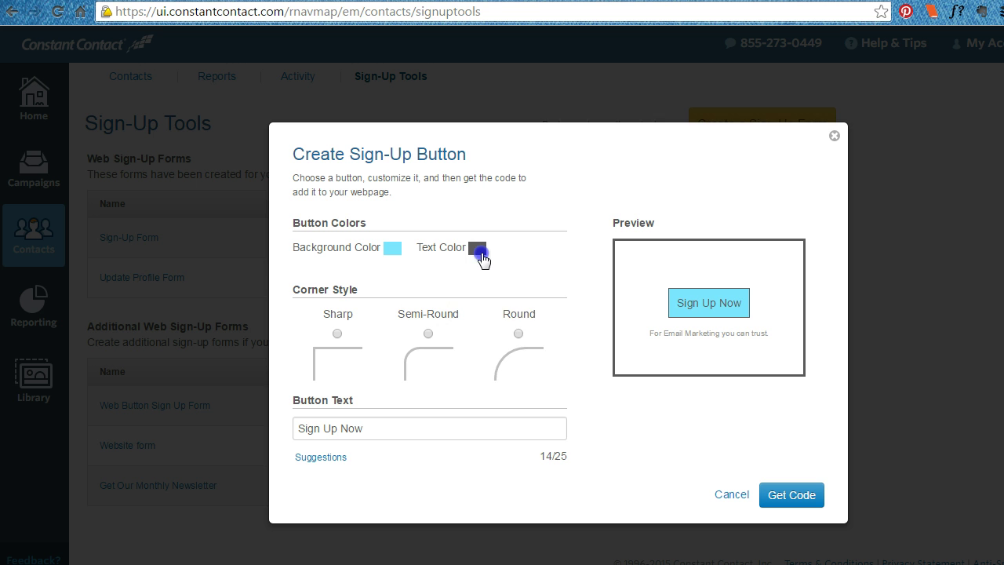
click(530, 302)
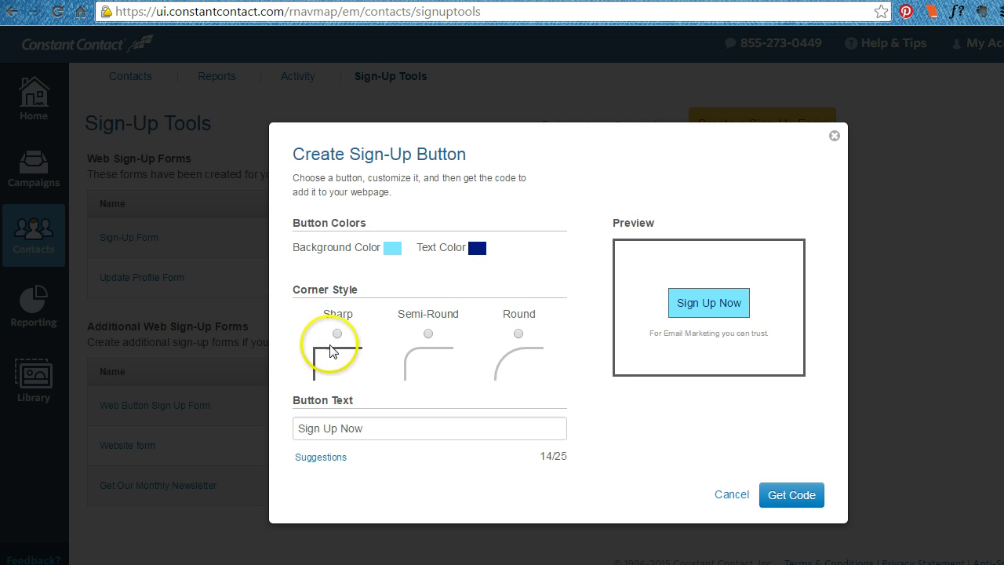
click(428, 334)
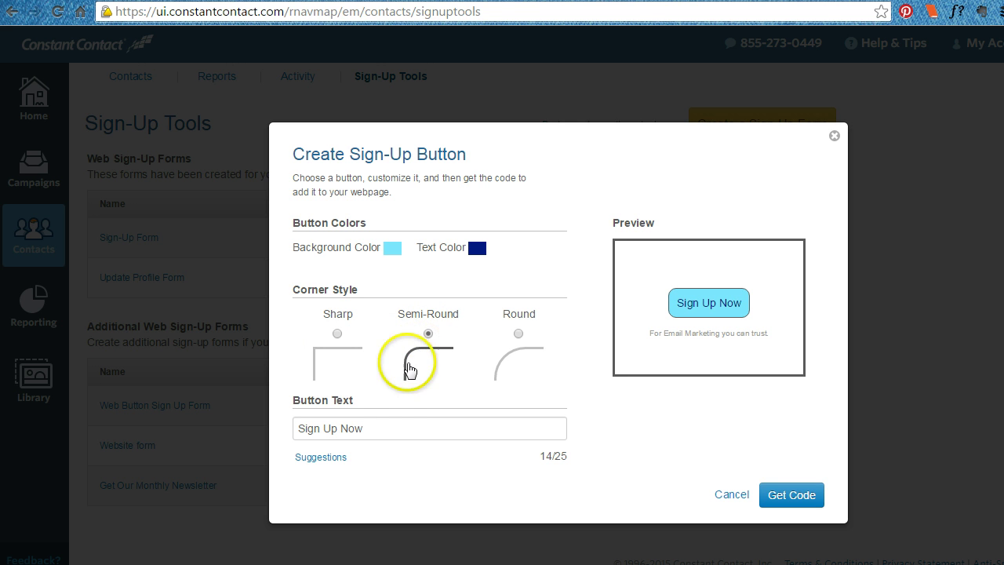
Replace the sign-up button's text with "Get our sales announcemen", filling the 25-character limit
click(384, 427)
key(ctrl+a)
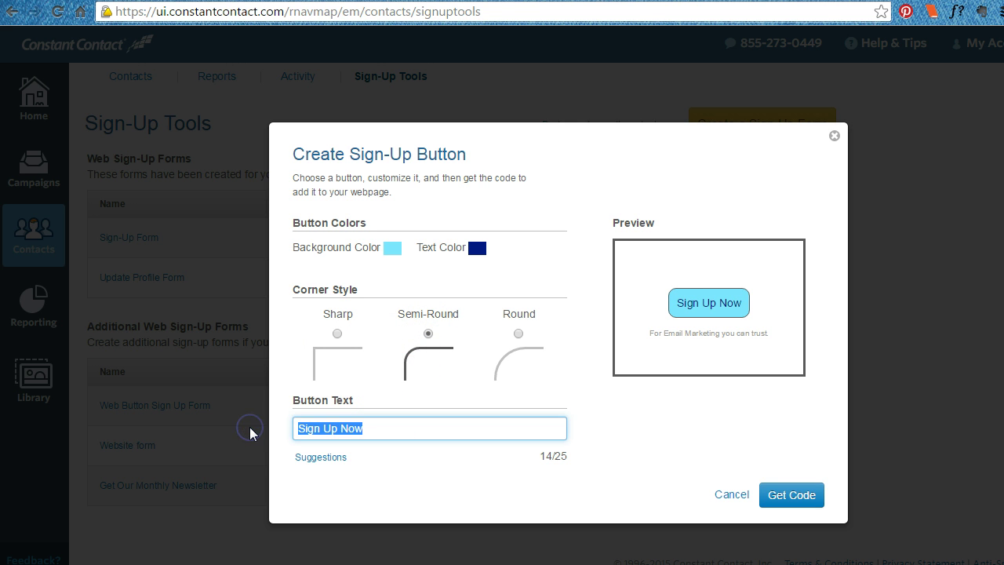
text(GEt)
key(BackSpace)
key(BackSpace)
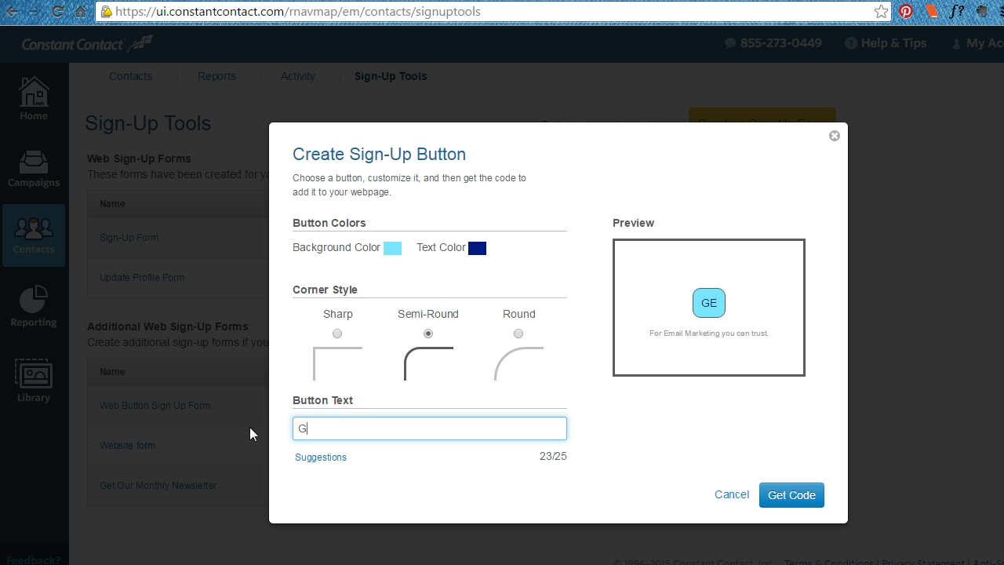
text(et our)
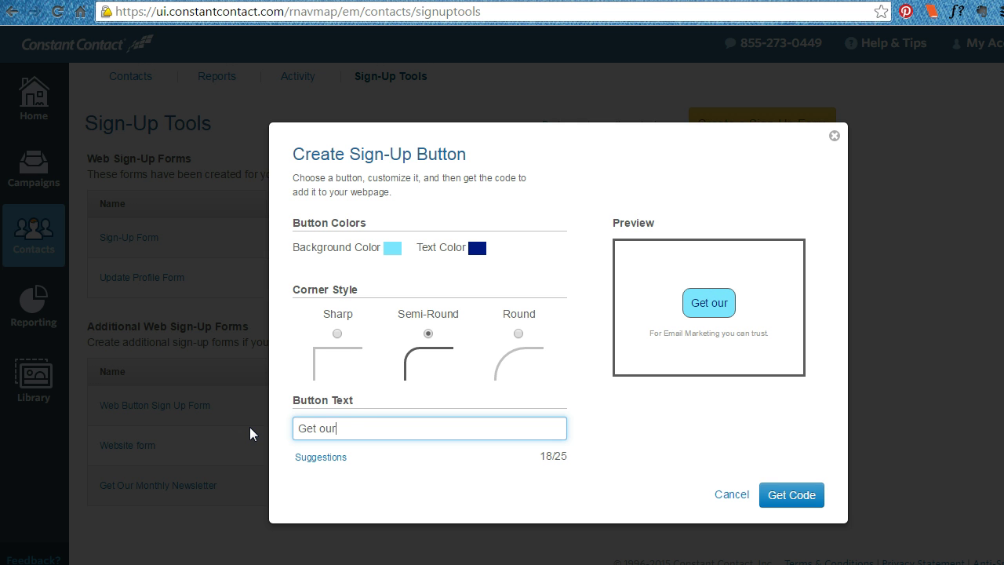
text( sales)
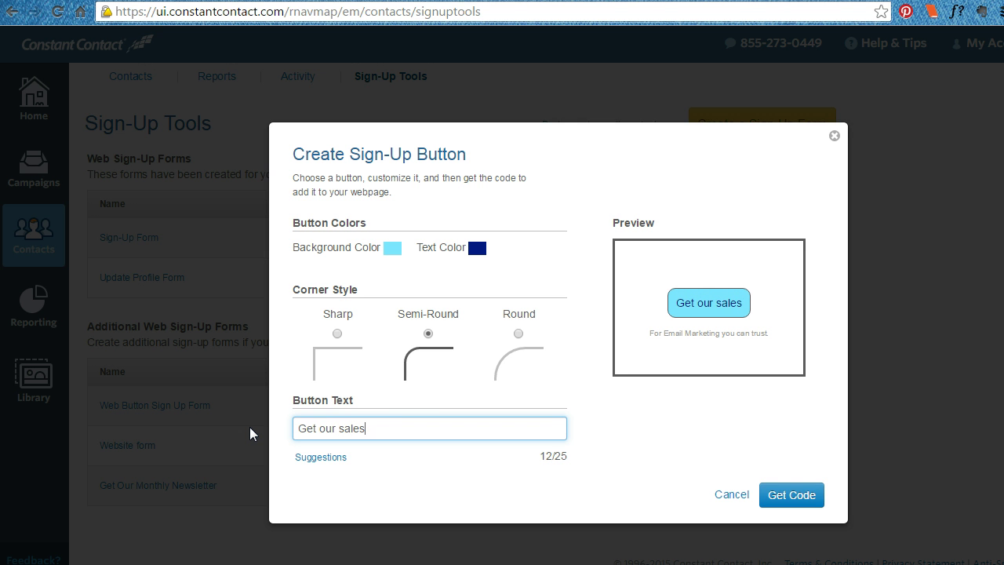
text( announc)
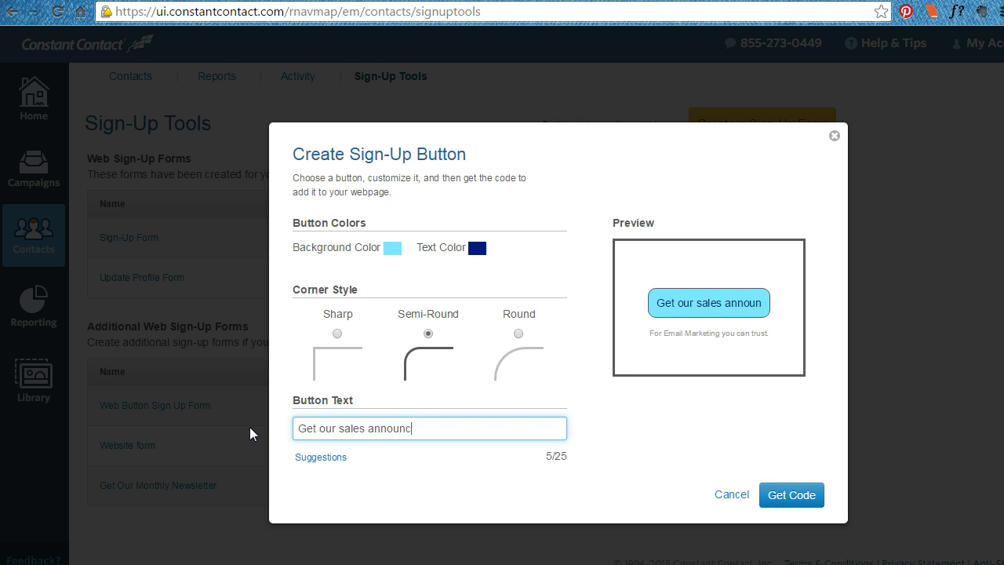
text(emen)
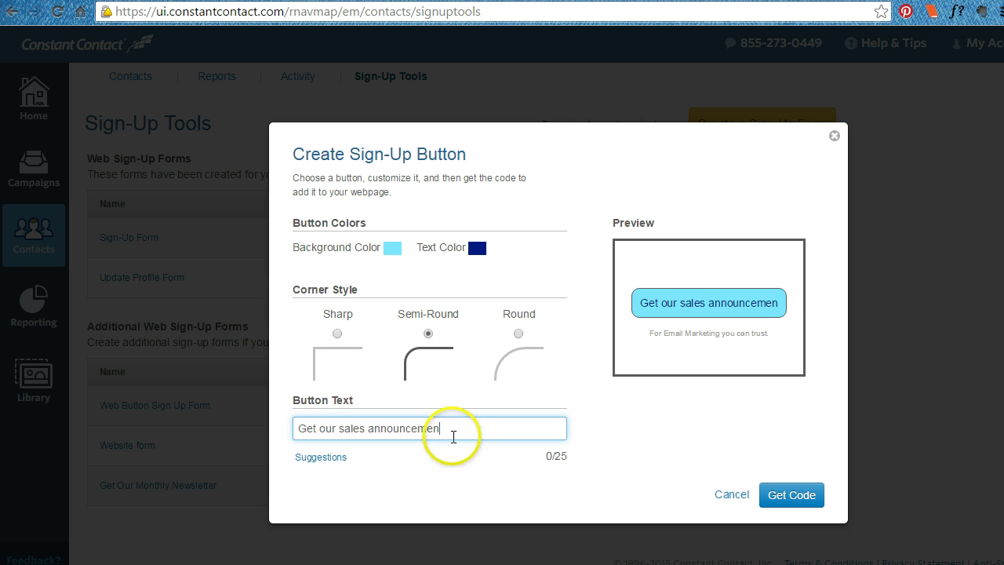
Shorten the button text by removing "our" and complete its ending so it reads "Get sales announcements!"
drag(450, 432, 259, 431)
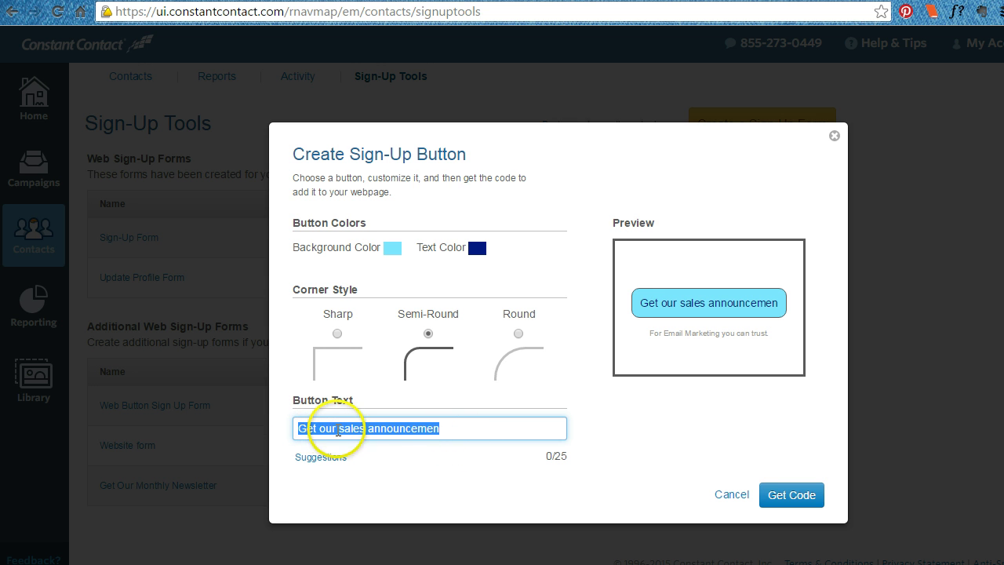
click(336, 429)
key(BackSpace)
key(BackSpace)
key(BackSpace)
key(BackSpace)
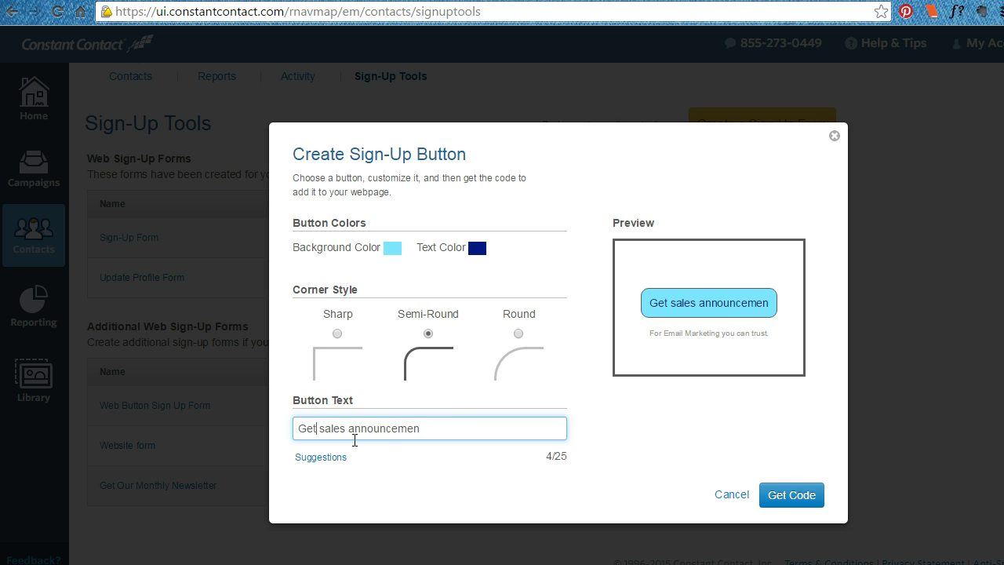
click(447, 431)
text(ts!)
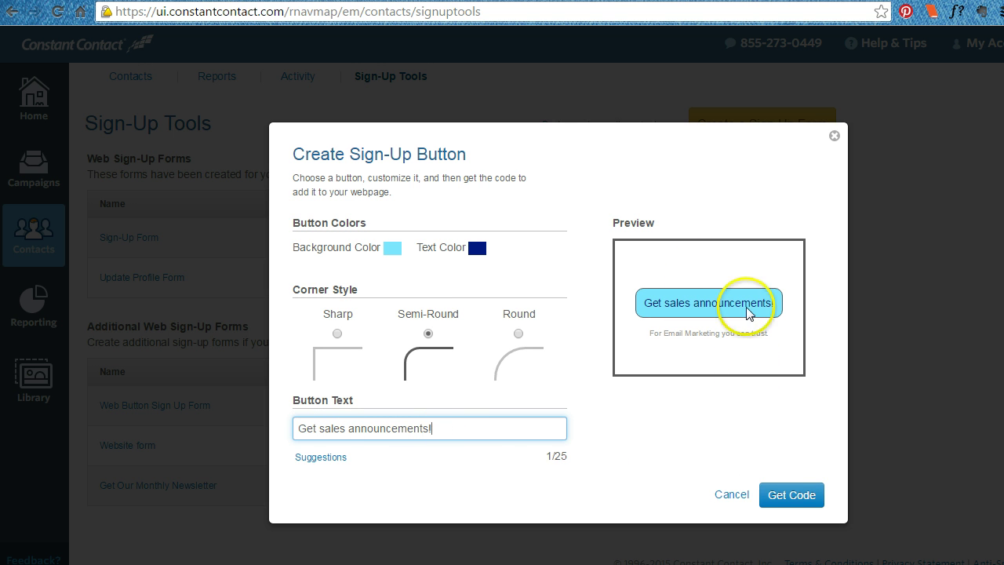
Generate the sign-up button's code and copy the entire code to the clipboard
click(776, 496)
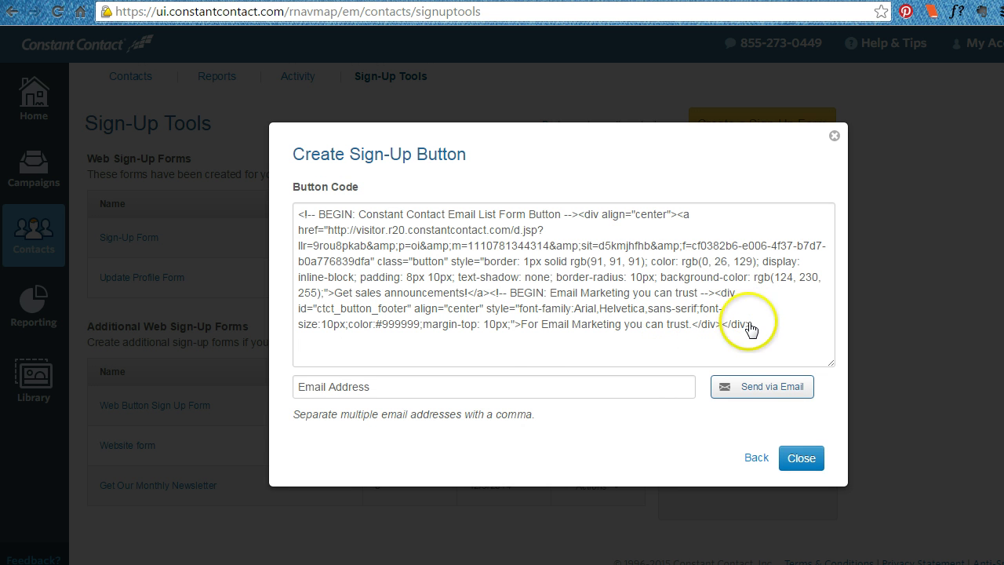
click(438, 387)
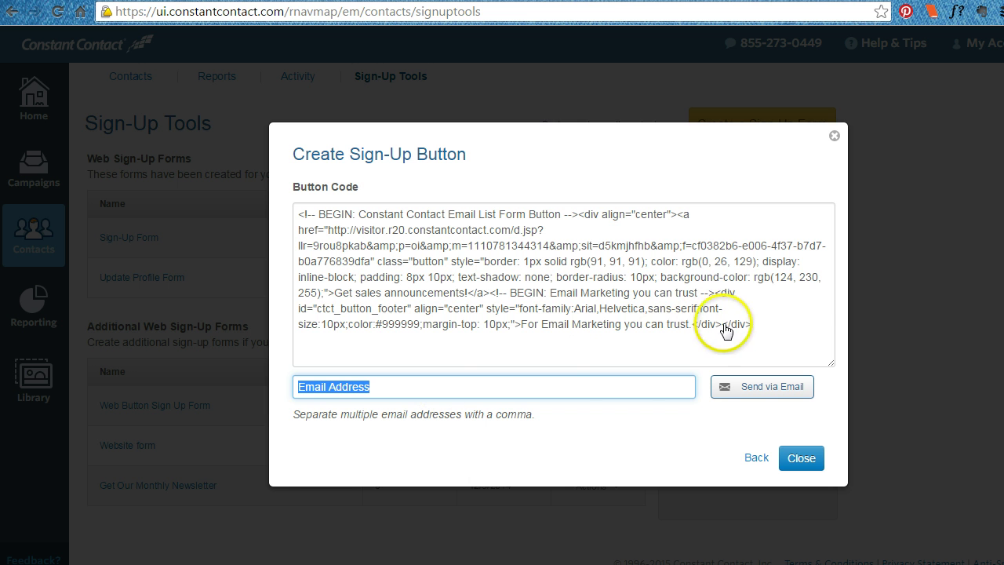
drag(758, 325, 301, 218)
right_click(300, 217)
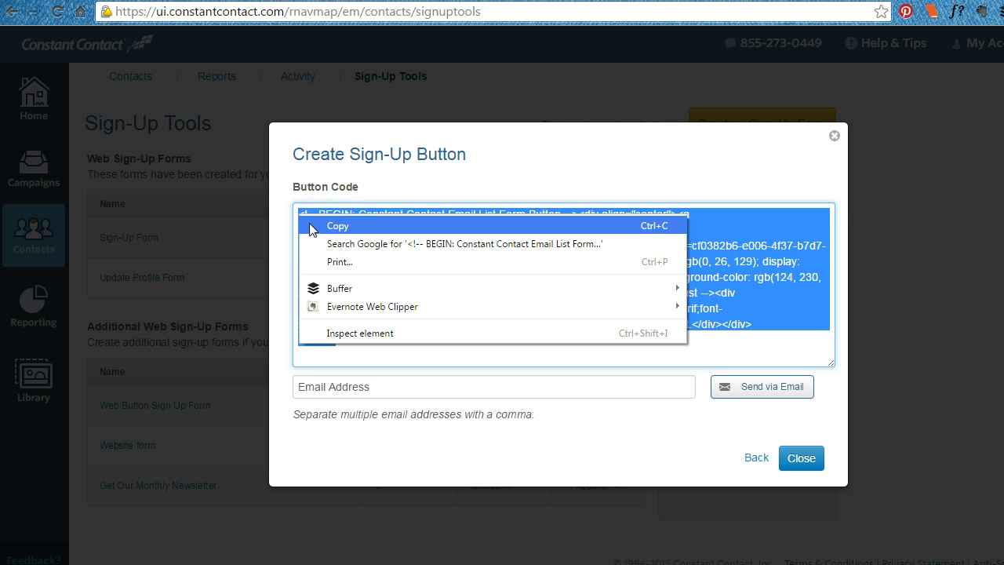
click(309, 225)
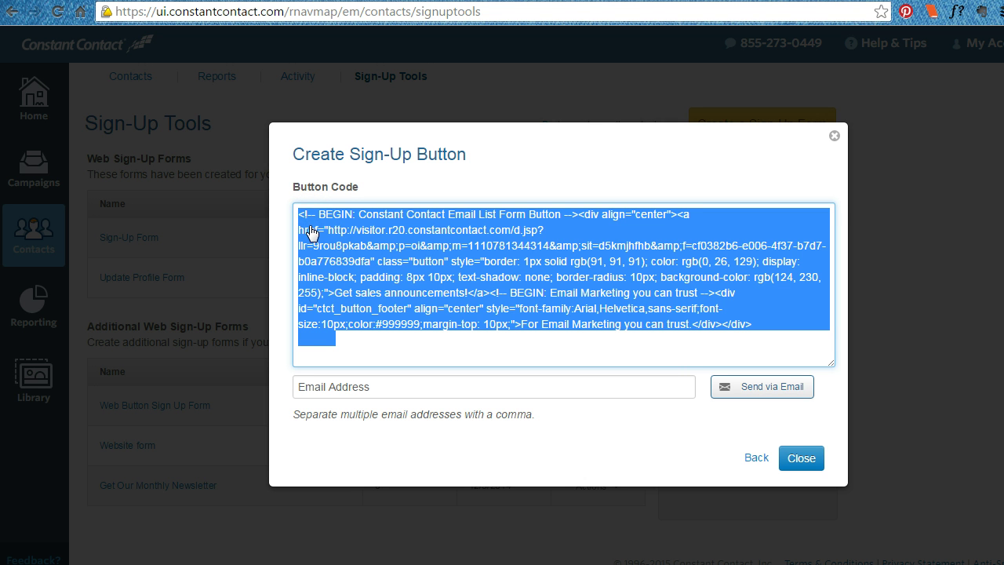